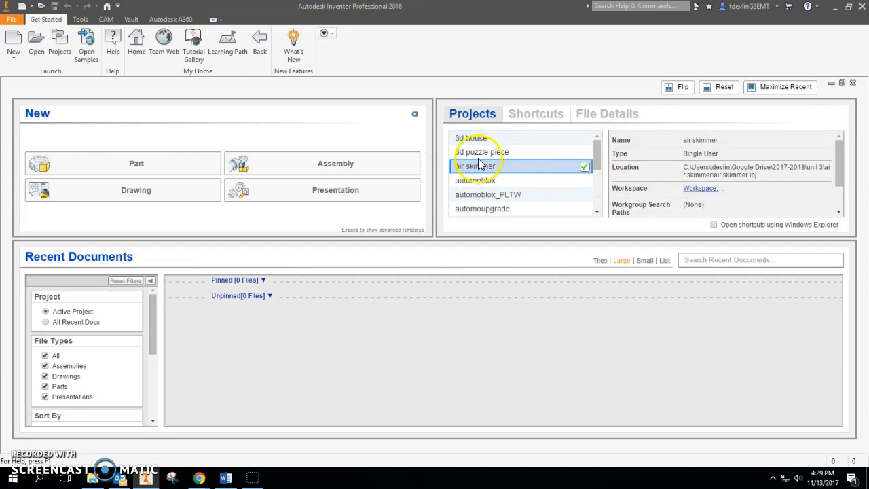
# Create a new drawing from the Standard.dwg template.
pyautogui.click(13, 42)
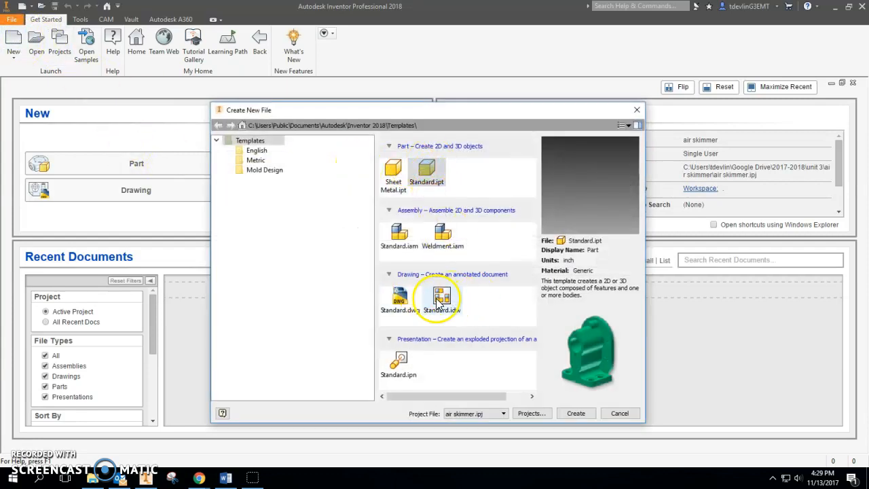
pyautogui.doubleClick(400, 300)
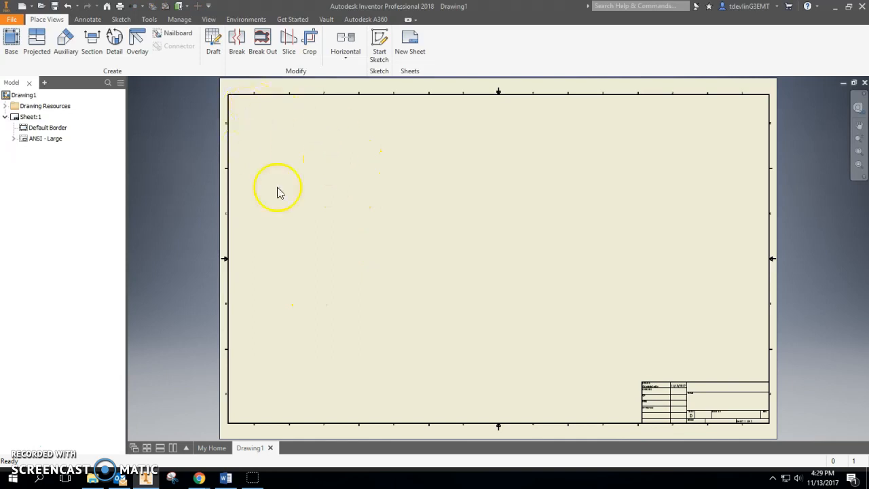
# Set the sheet to Custom Size (inches) with a height of 12 and a width of 24.
pyautogui.rightClick(17, 123)
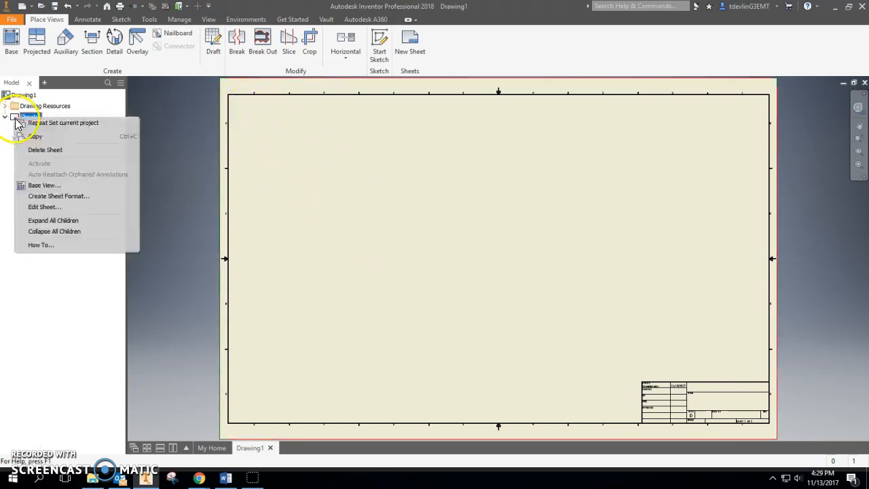
pyautogui.click(47, 208)
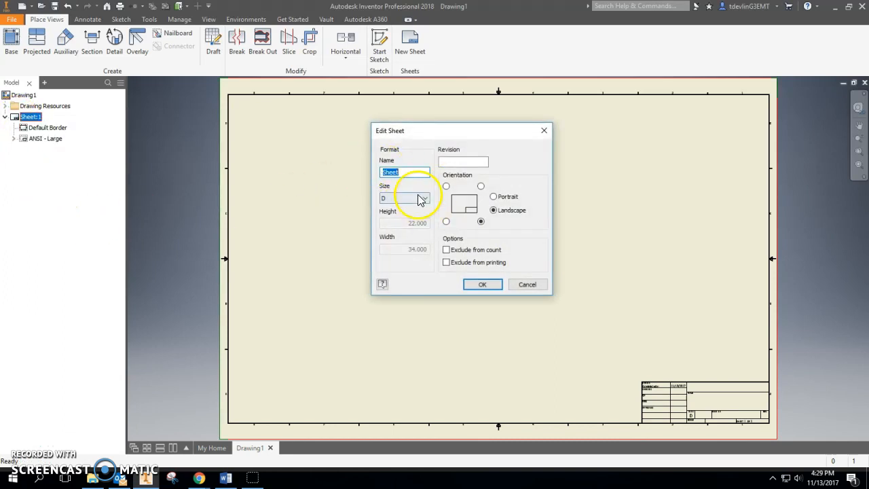
pyautogui.click(418, 198)
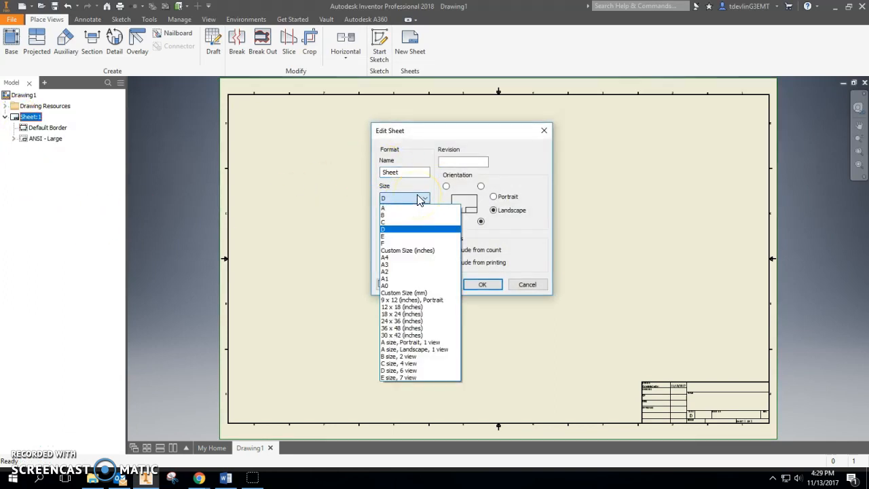
pyautogui.click(407, 250)
pyautogui.click(402, 224)
pyautogui.moveTo(402, 224); pyautogui.dragTo(451, 224)
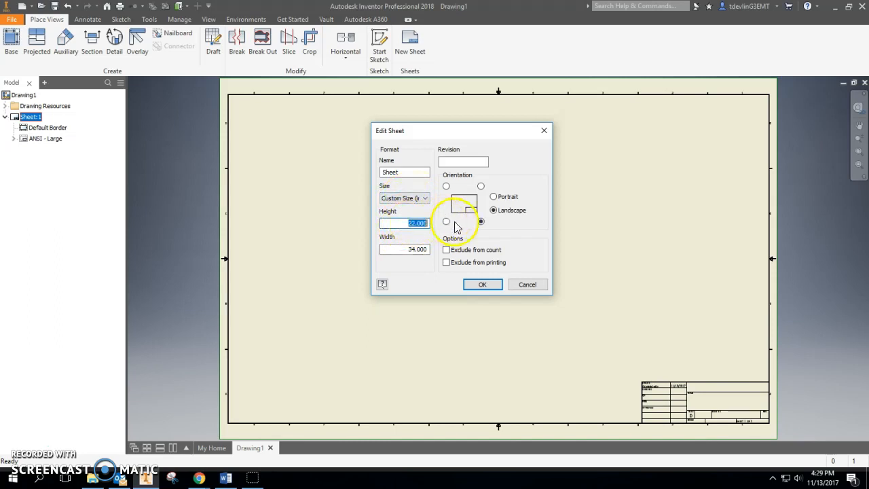
pyautogui.write('12')
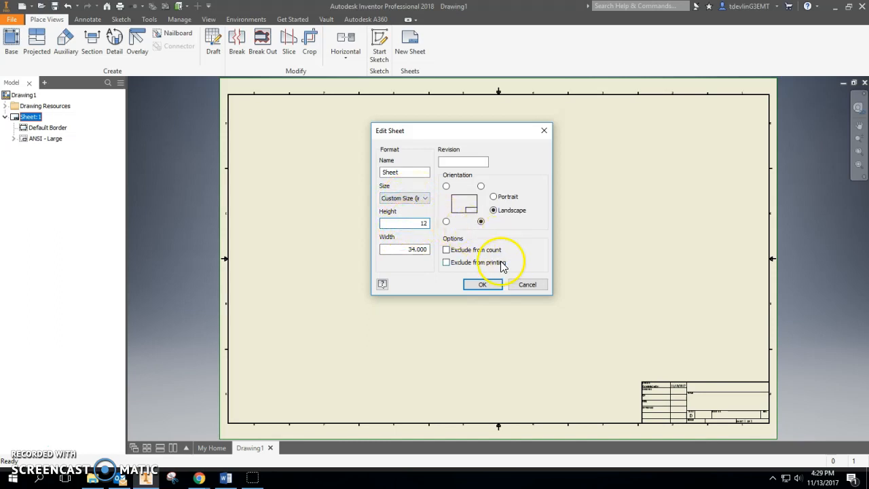
pyautogui.moveTo(399, 249); pyautogui.dragTo(429, 249)
pyautogui.write('24')
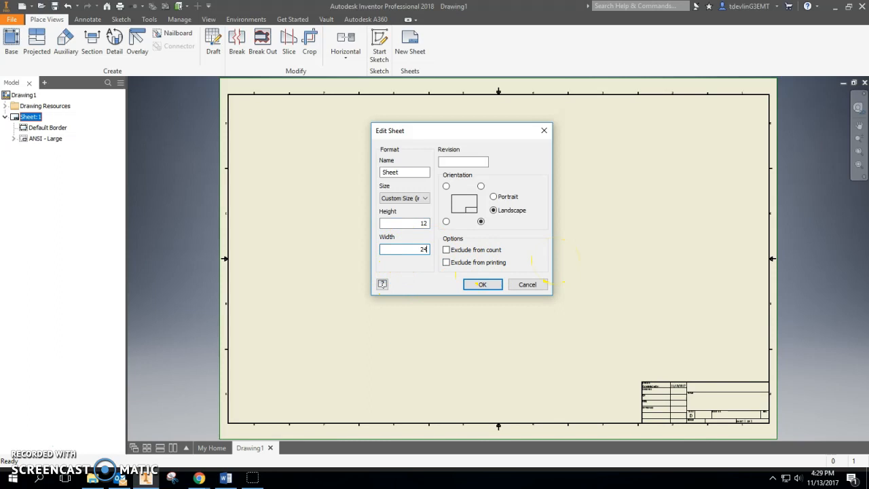
pyautogui.press('Return')
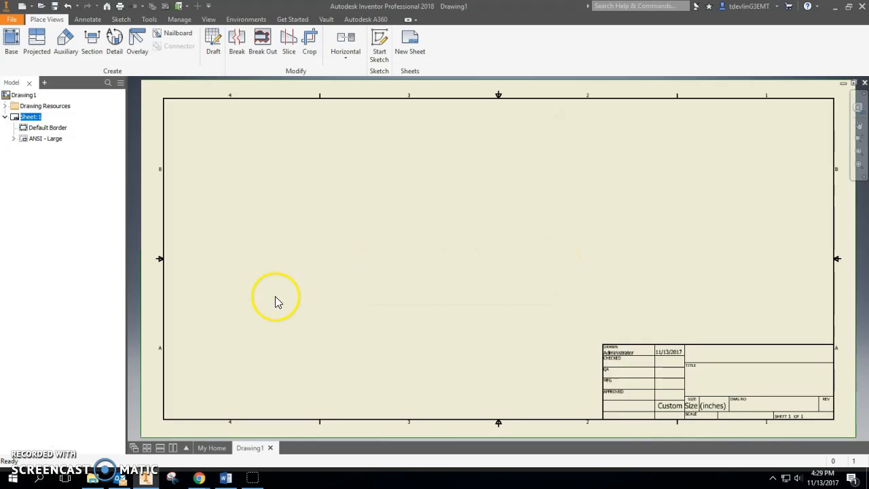
# Delete the default border and the ANSI - Large title block from the sheet.
pyautogui.rightClick(23, 121)
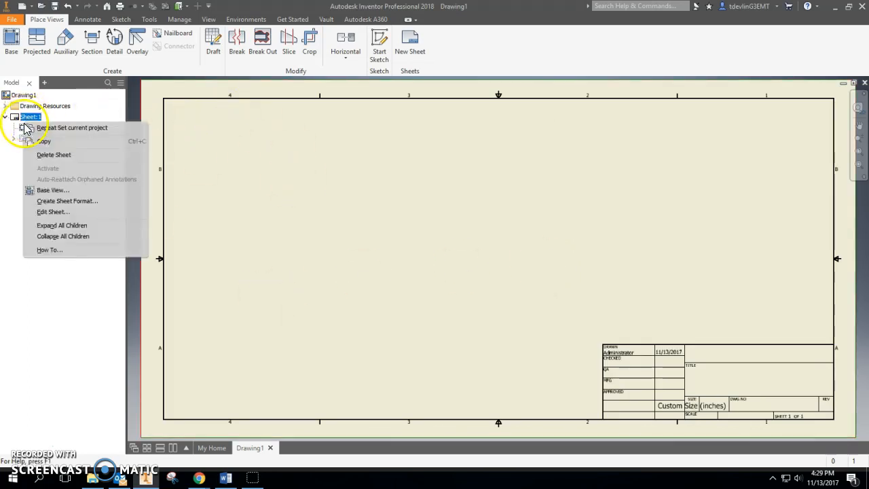
pyautogui.click(15, 152)
pyautogui.click(28, 129)
pyautogui.rightClick(27, 129)
pyautogui.click(38, 146)
pyautogui.click(29, 129)
pyautogui.rightClick(28, 129)
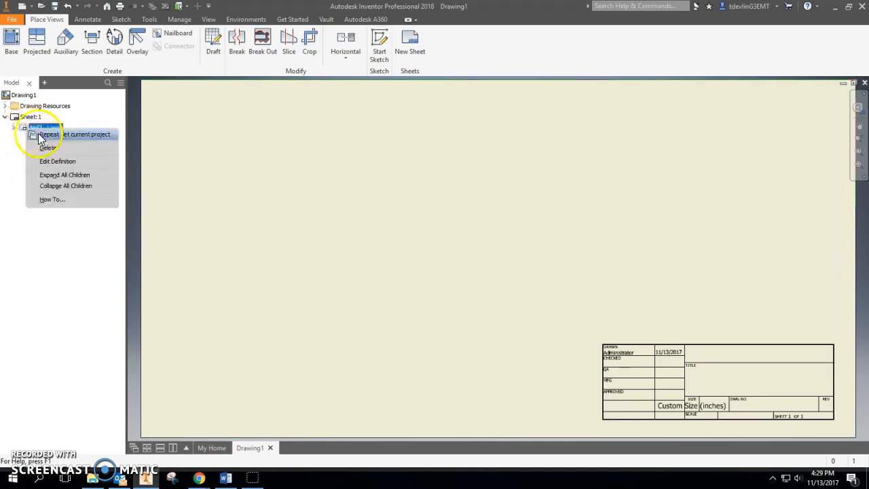
pyautogui.click(47, 148)
# Start a sheet sketch and draw a rectangle about 9 in wide and 5.1 in high near the sheet's upper left corner.
pyautogui.scroll(-2, 346, 230)
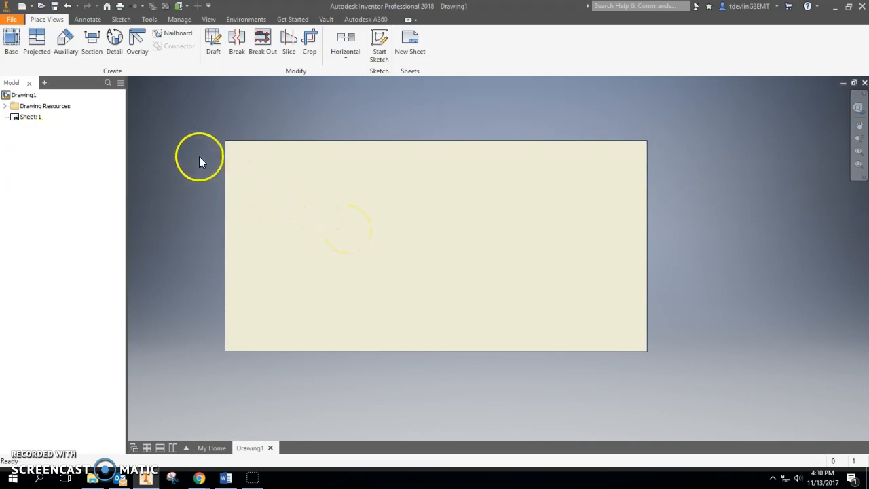
pyautogui.scroll(1, 405, 260)
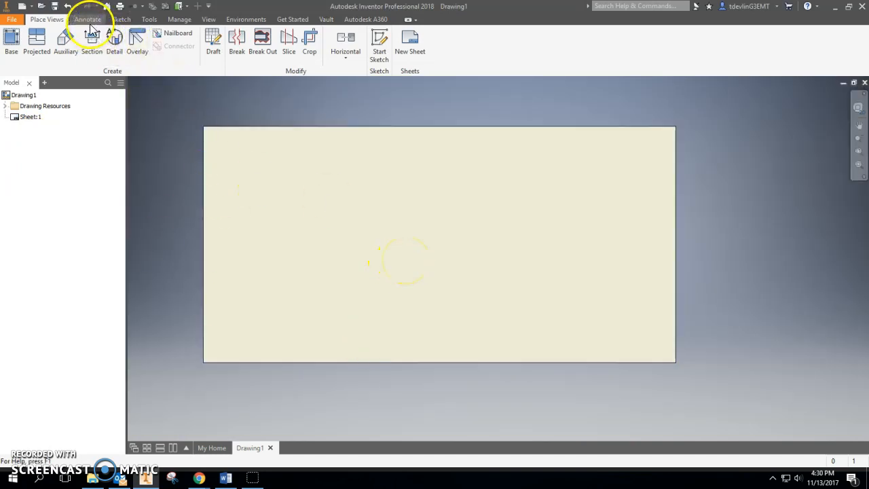
pyautogui.click(119, 20)
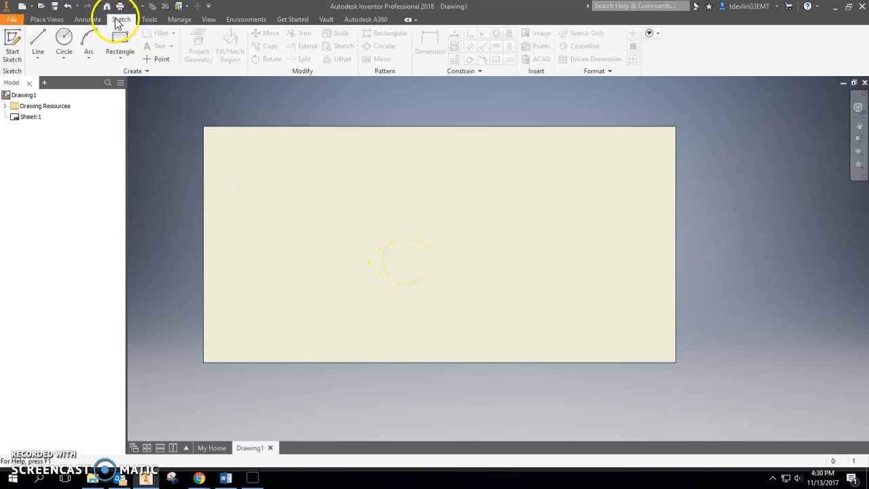
pyautogui.click(14, 42)
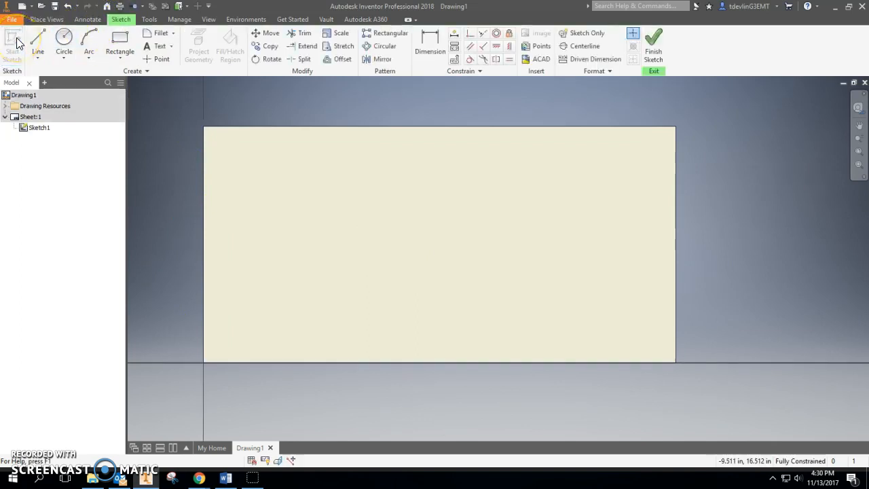
pyautogui.click(120, 42)
pyautogui.click(230, 140)
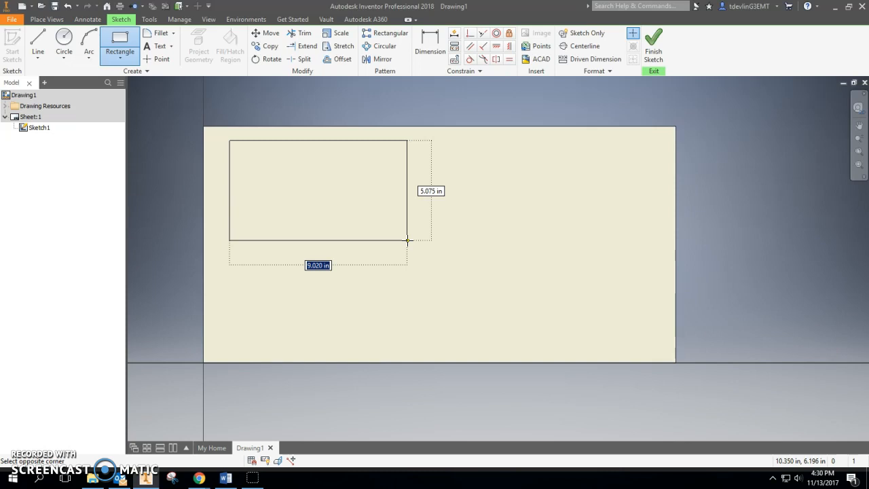
pyautogui.click(408, 239)
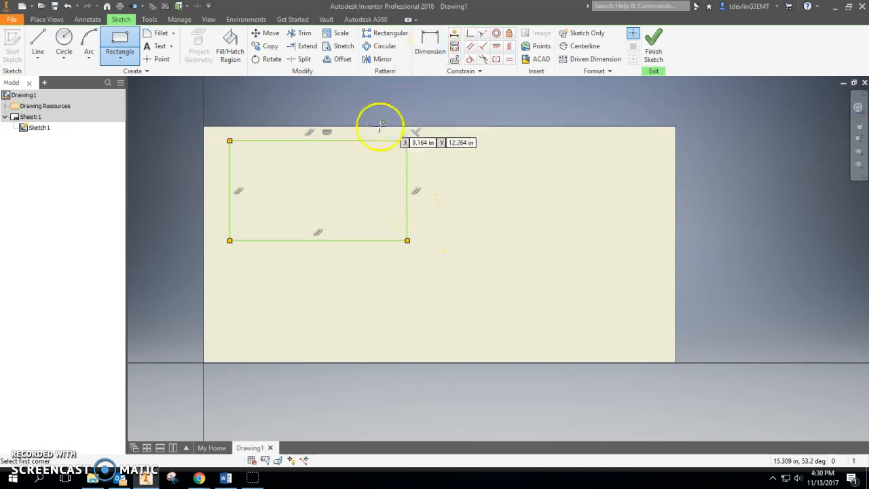
# Sketch a horizontal reference line along the sheet's top edge, starting at its upper left corner.
pyautogui.click(426, 53)
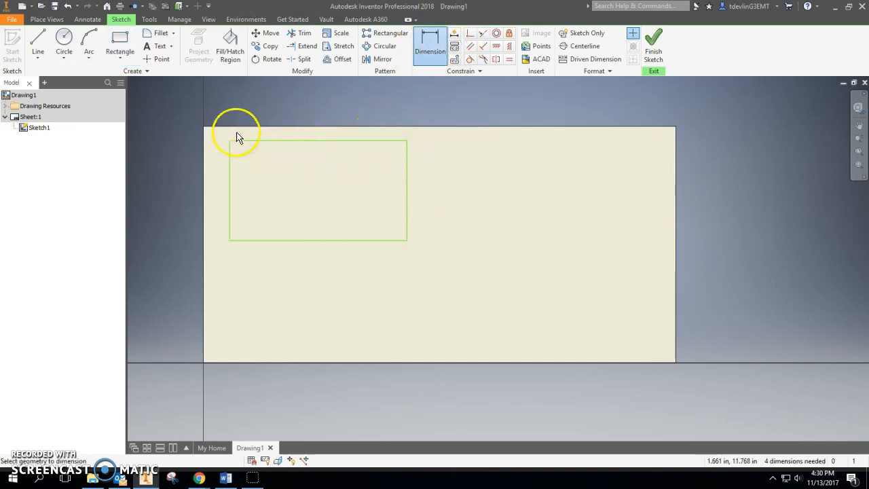
pyautogui.click(38, 42)
pyautogui.click(202, 126)
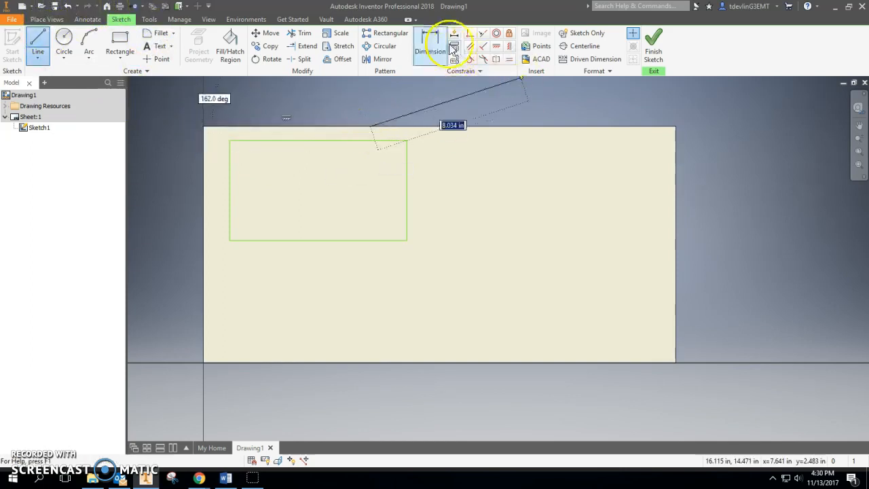
# Dimension the gap between the reference line and the rectangle's top edge, setting it to 0.5 in.
pyautogui.click(429, 42)
pyautogui.click(334, 127)
pyautogui.click(338, 141)
pyautogui.click(442, 145)
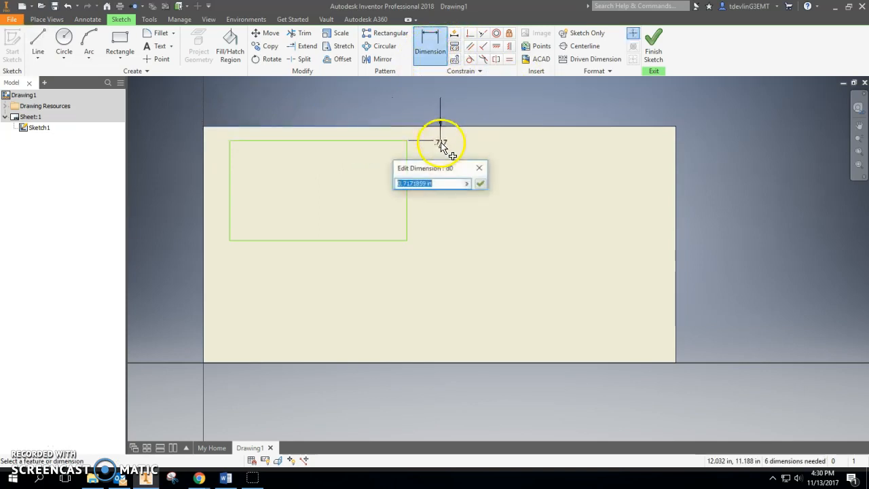
pyautogui.write('.5')
pyautogui.press('Return')
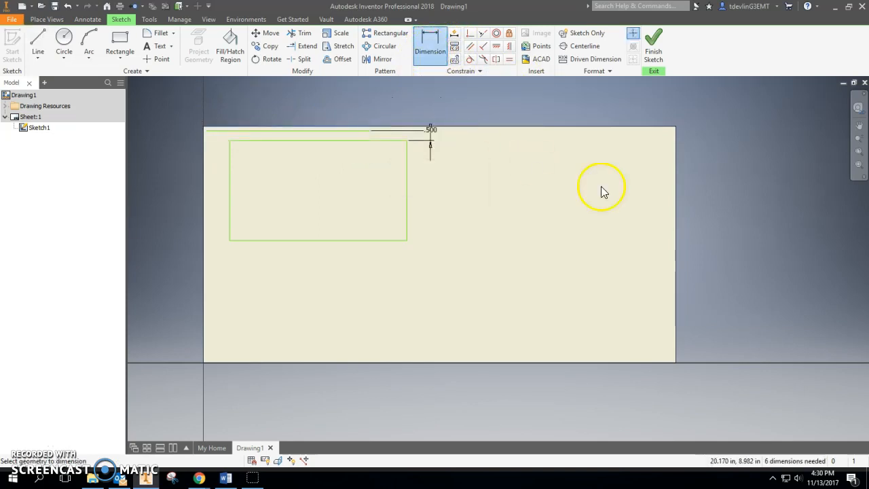
# Undo the 0.5 in change to the gap dimension.
pyautogui.scroll(3, 244, 135)
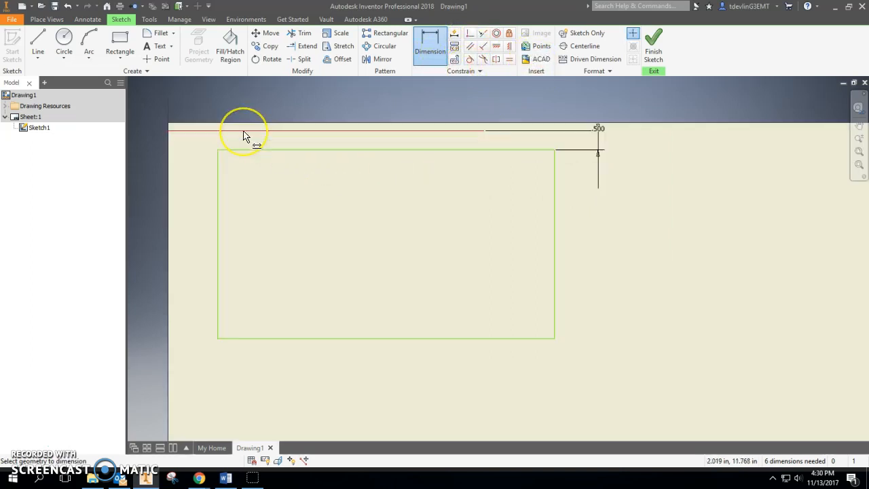
pyautogui.scroll(-5, 244, 135)
pyautogui.scroll(3, 278, 134)
pyautogui.click(284, 133)
pyautogui.hotkey('ctrl', 'z')
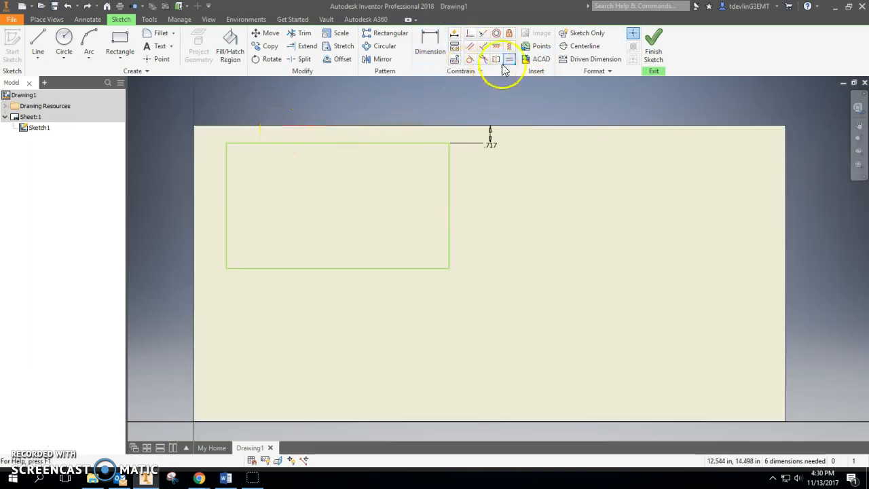
# Apply a Fix constraint to the reference line on the sheet's top edge and set the gap dimension to 0.5 in.
pyautogui.click(508, 35)
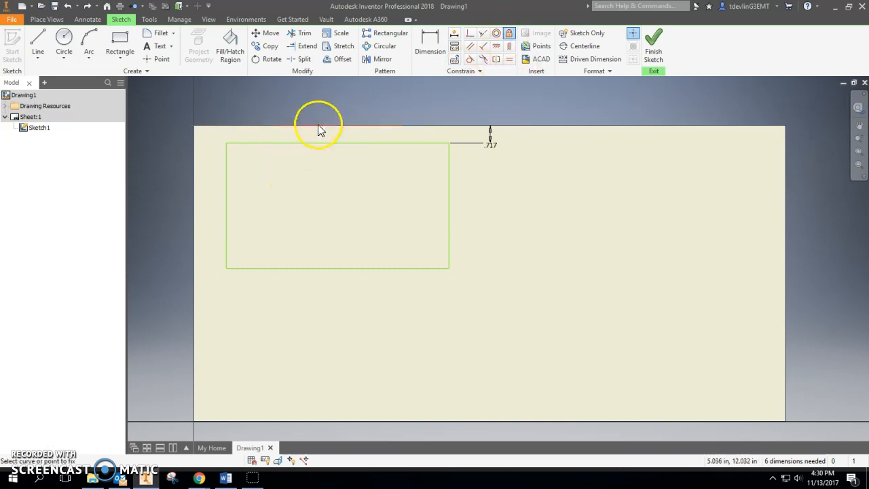
pyautogui.click(317, 131)
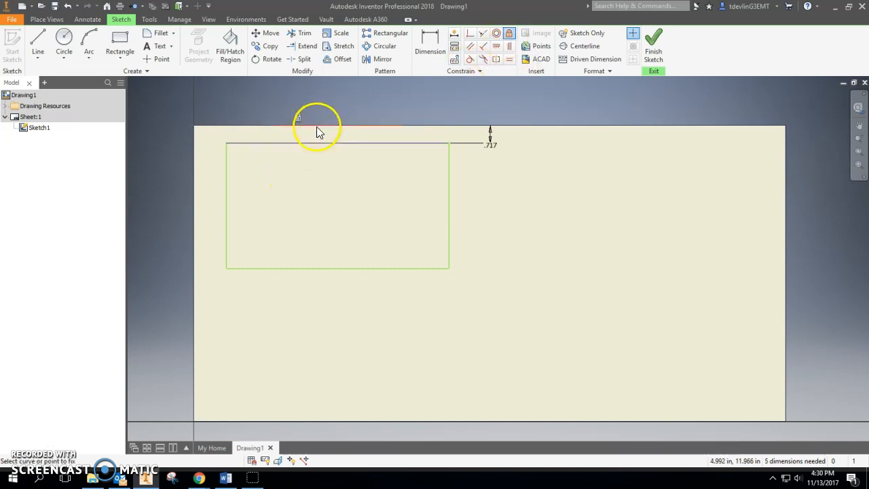
pyautogui.press('Escape')
pyautogui.doubleClick(491, 144)
pyautogui.write('.5')
pyautogui.press('Return')
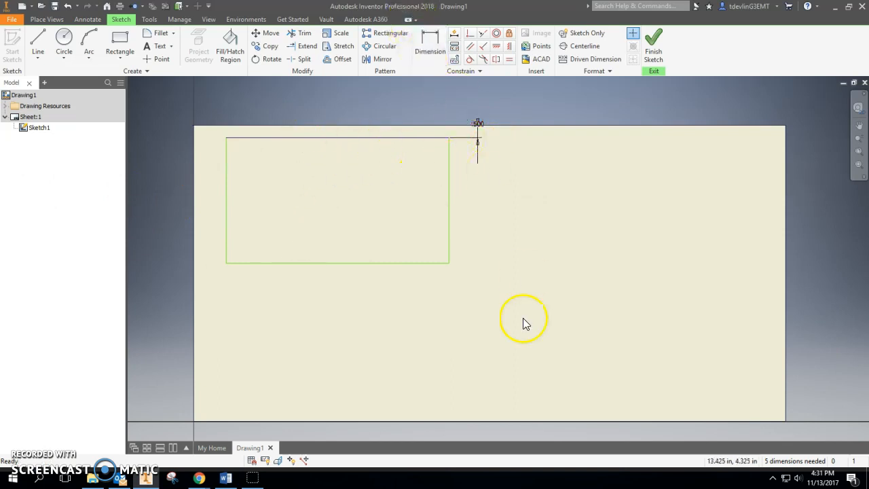
# Dimension the rectangle with a height of 8 in and a width of 10 in.
pyautogui.click(430, 42)
pyautogui.click(231, 189)
pyautogui.click(205, 188)
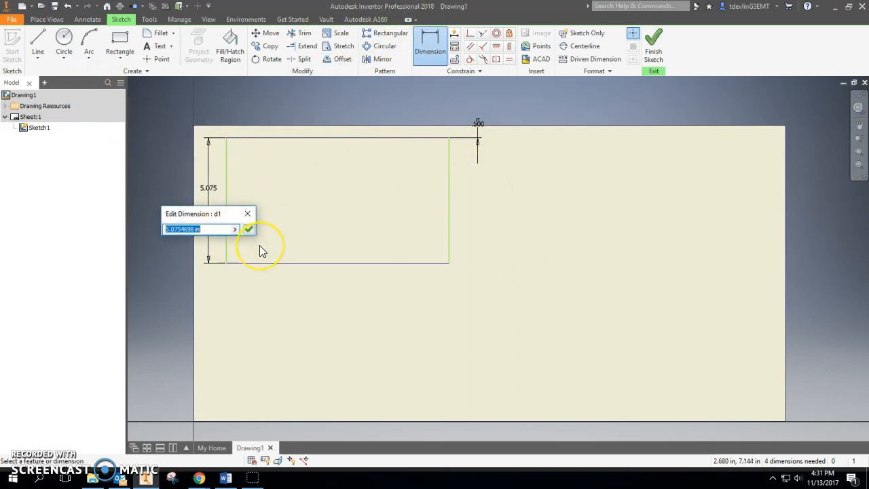
pyautogui.write('8')
pyautogui.press('Return')
pyautogui.click(310, 338)
pyautogui.click(314, 347)
pyautogui.write('10')
pyautogui.press('Return')
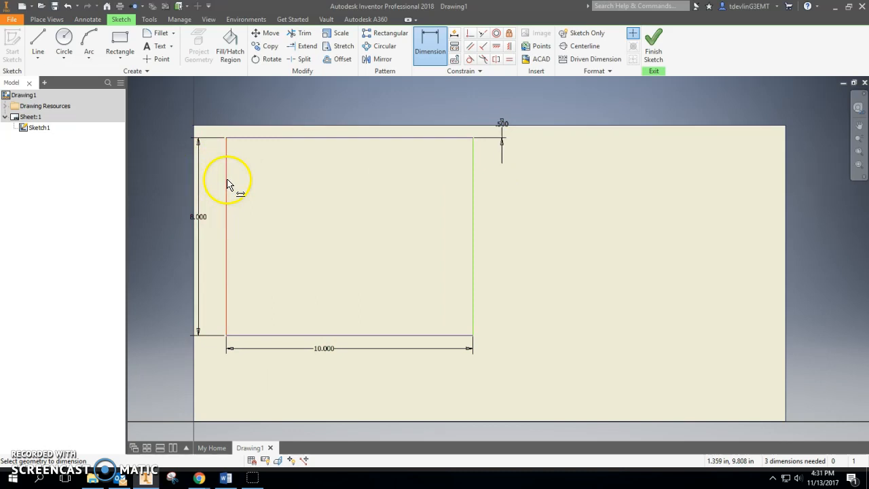
# Move the dimensioned rectangle sideways so it sits close to the sheet's left edge.
pyautogui.press('Escape')
pyautogui.moveTo(226, 190); pyautogui.dragTo(198, 190)
pyautogui.click(154, 131)
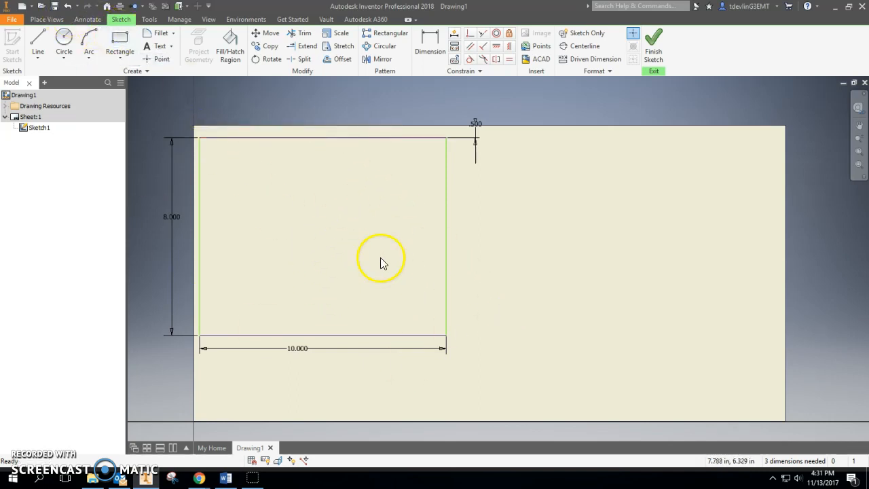
# Sketch a smaller, wide rectangle inside the 10 by 8 in rectangle, just below its top edge.
pyautogui.click(117, 46)
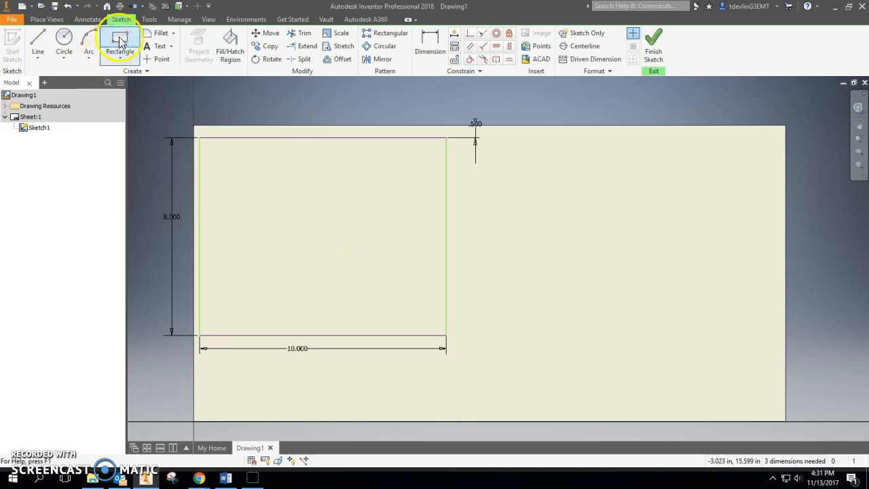
pyautogui.click(210, 145)
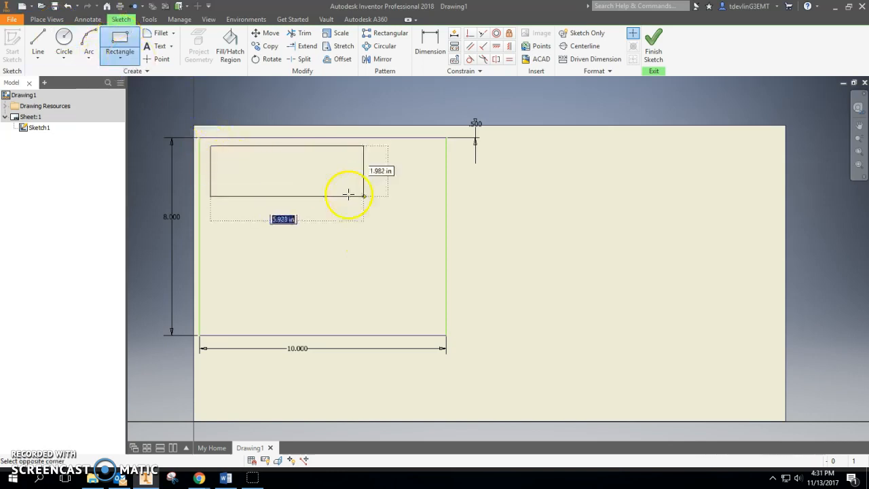
pyautogui.click(404, 192)
pyautogui.scroll(5, 352, 205)
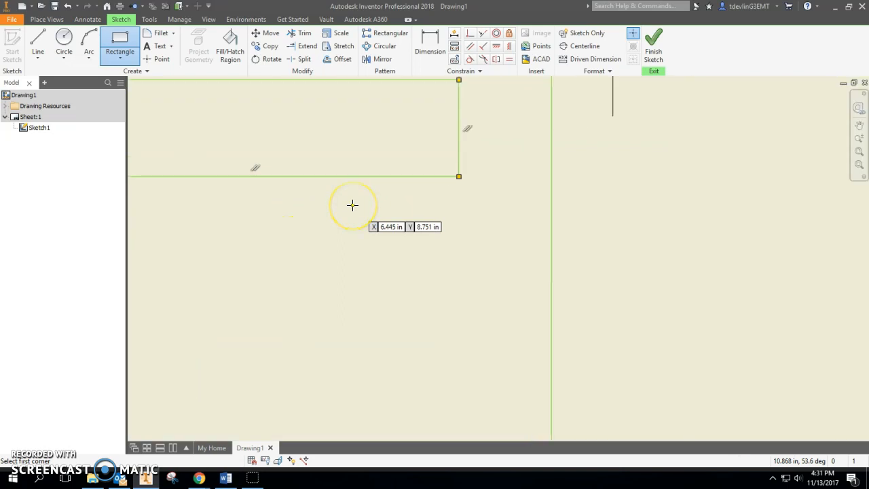
pyautogui.scroll(-5, 351, 204)
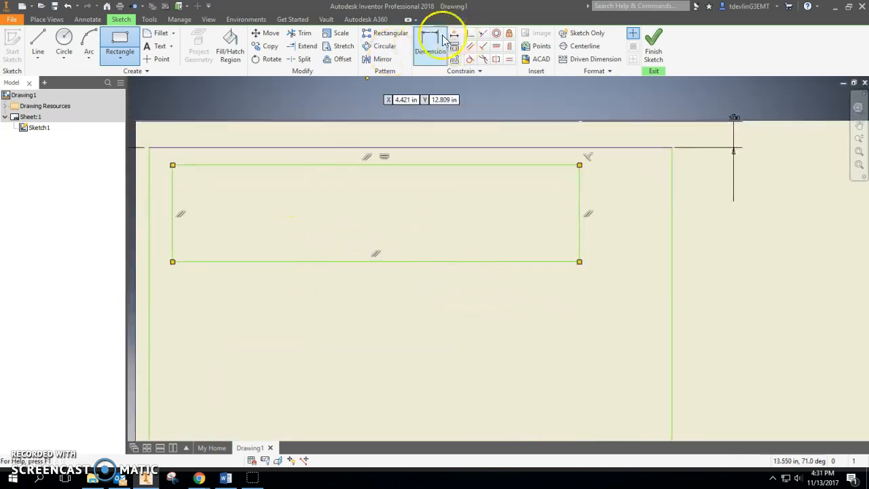
# Sketch a horizontal line inside the smaller rectangle, just below its top edge, from its right edge to well short of its left edge.
pyautogui.click(48, 40)
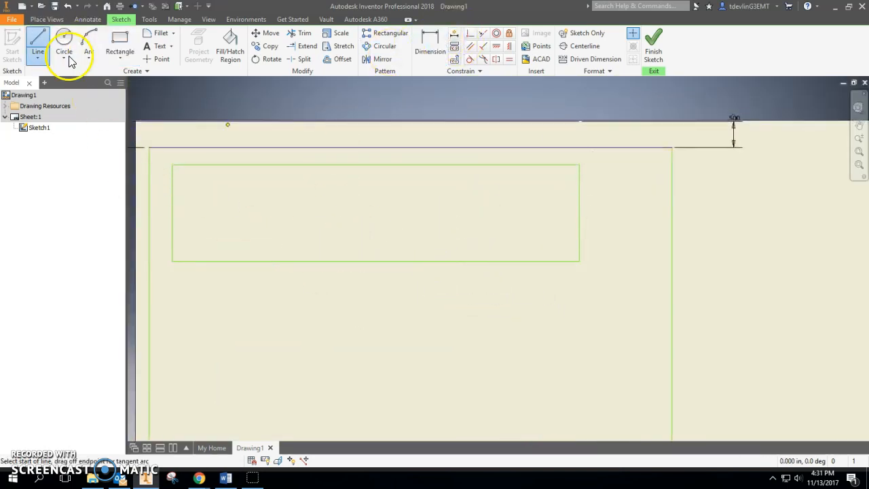
pyautogui.click(579, 179)
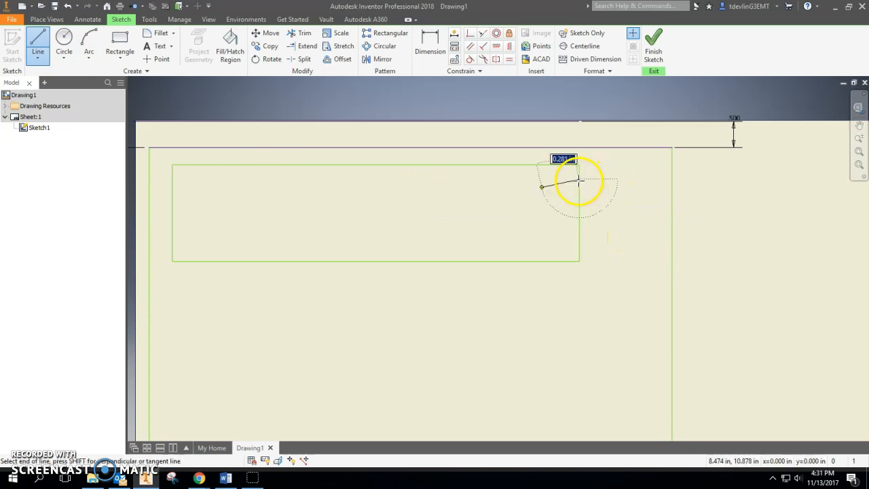
pyautogui.click(253, 178)
pyautogui.press('Escape')
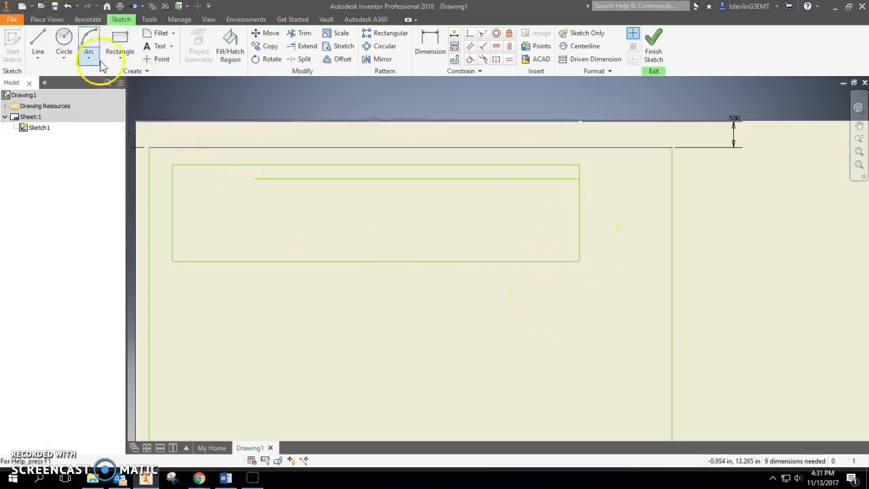
# Sketch a matching line just above the smaller rectangle's bottom edge, starting at its right edge, and constrain it horizontal.
pyautogui.click(39, 43)
pyautogui.click(580, 243)
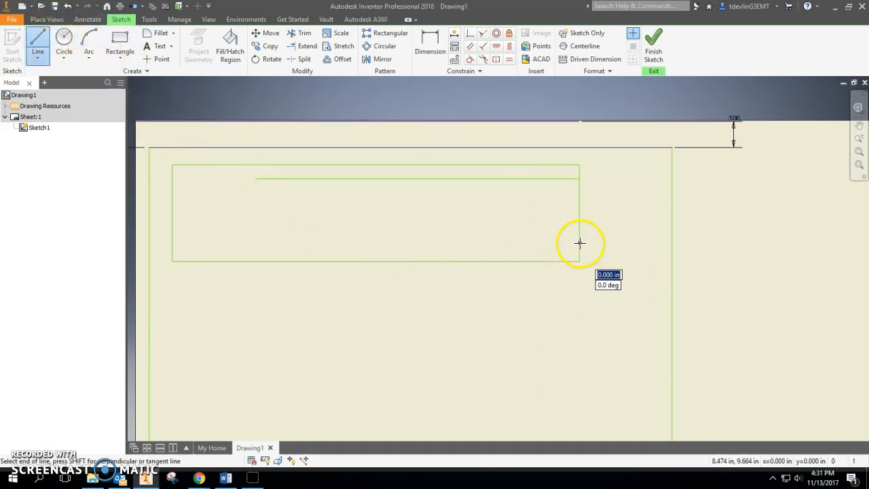
pyautogui.click(269, 242)
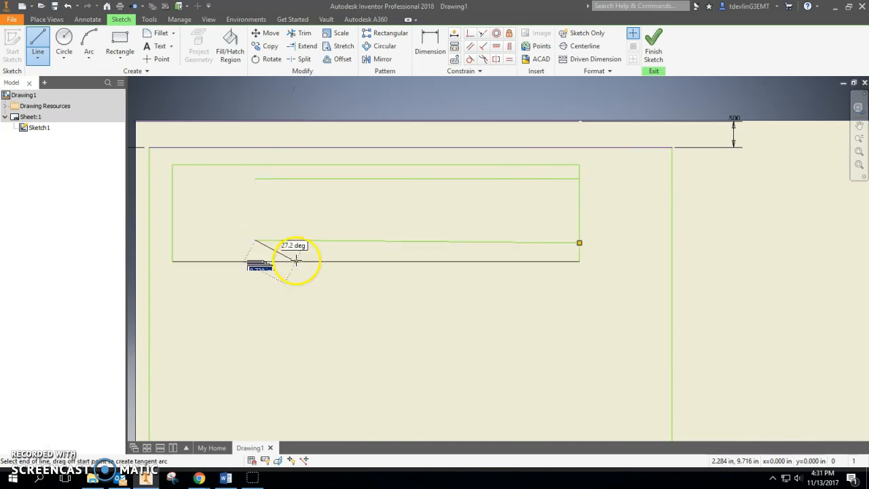
pyautogui.press('Escape')
pyautogui.click(497, 45)
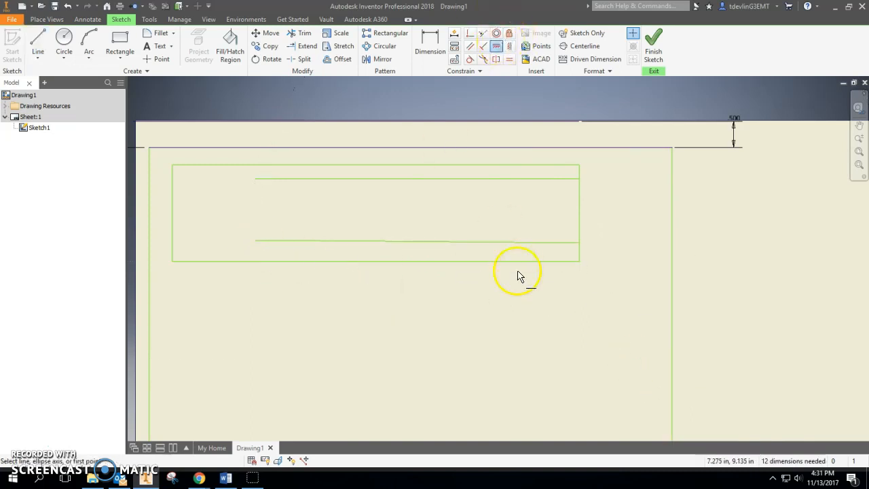
pyautogui.click(516, 243)
pyautogui.press('Escape')
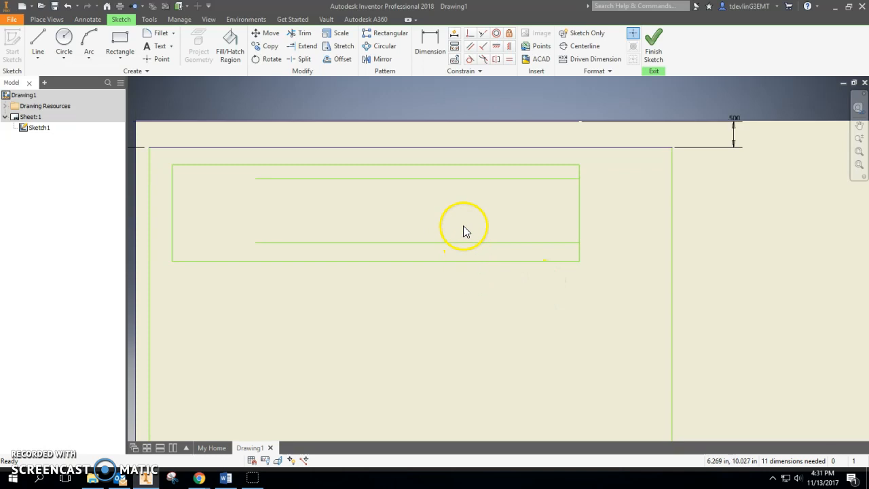
# Set the line type of the upper inner line to Dashed.
pyautogui.rightClick(467, 183)
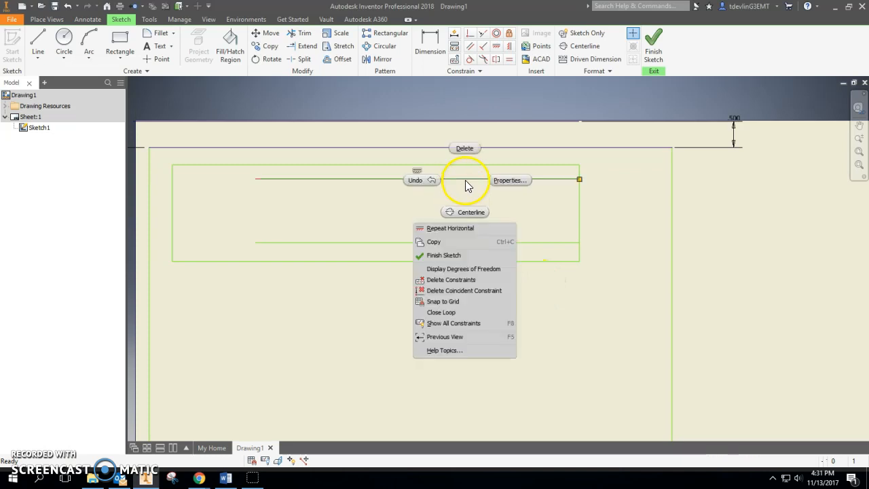
pyautogui.click(501, 180)
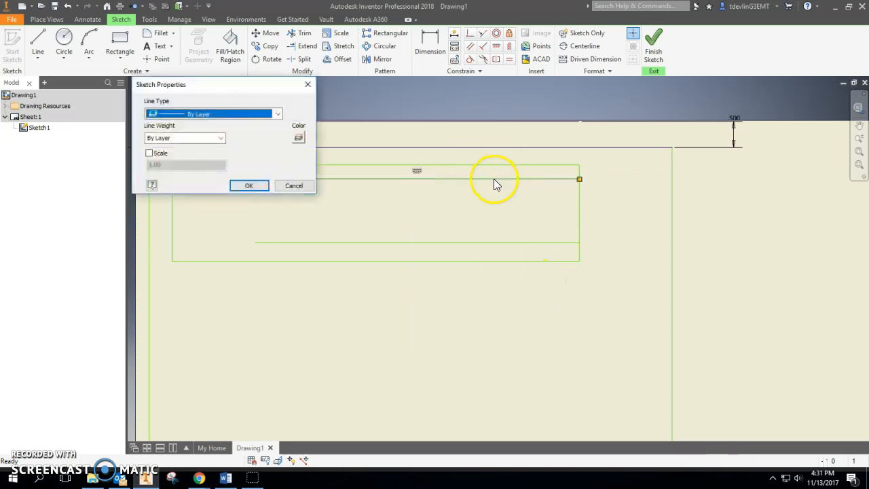
pyautogui.click(217, 116)
pyautogui.click(199, 142)
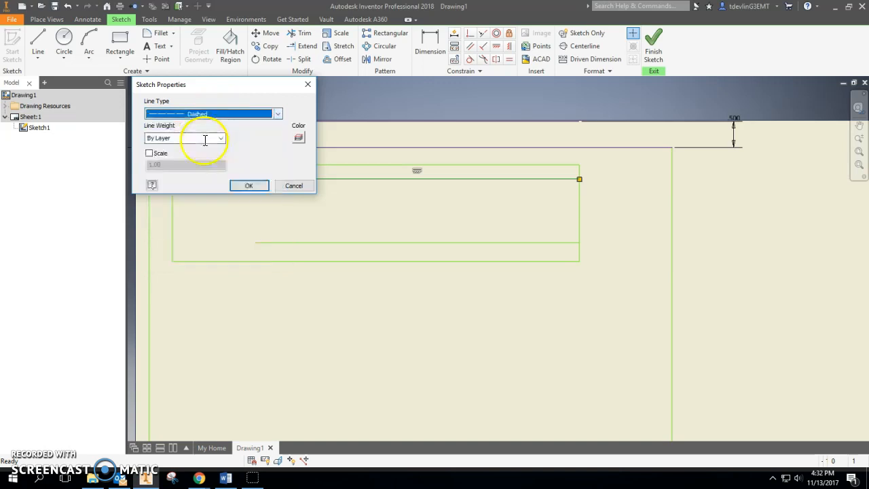
pyautogui.click(247, 186)
pyautogui.scroll(3, 355, 188)
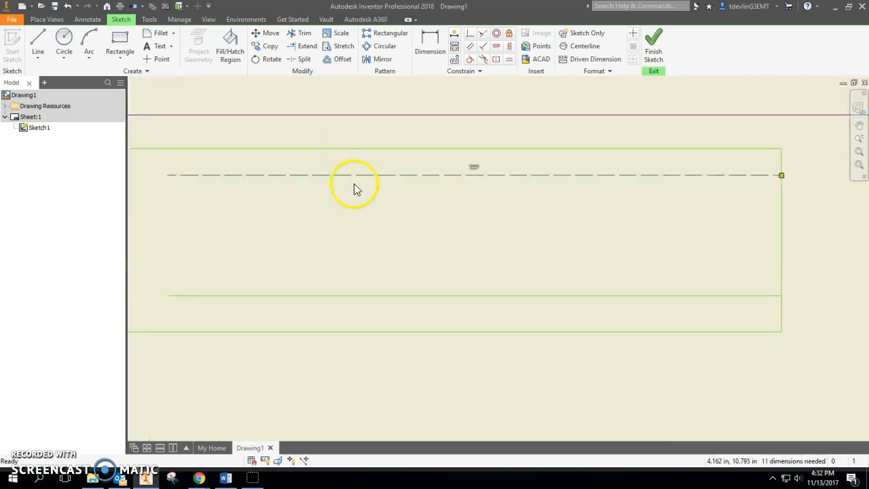
pyautogui.scroll(-2, 676, 218)
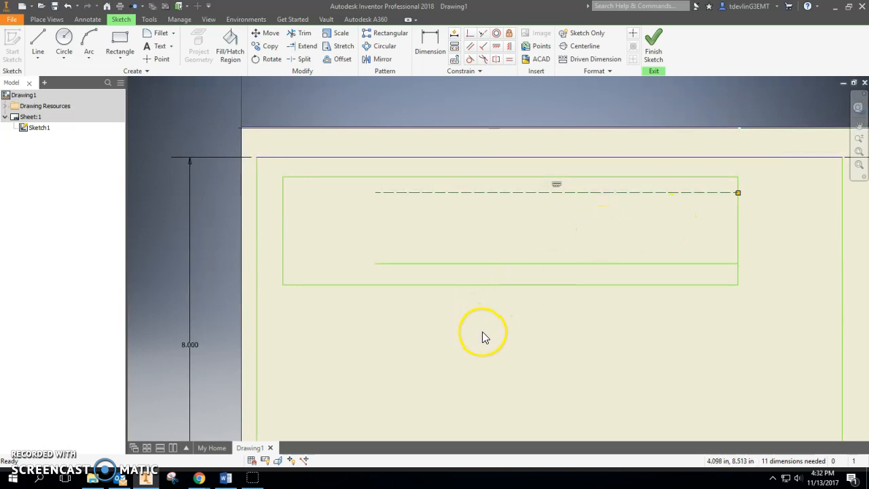
# Finish the sketch containing the rectangles and inner lines.
pyautogui.moveTo(476, 331); pyautogui.dragTo(460, 307, button='middle')
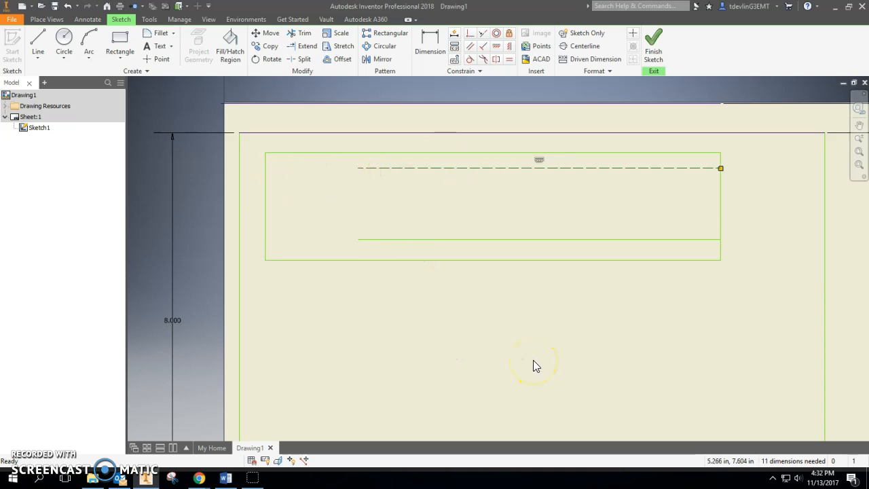
pyautogui.scroll(-3, 542, 270)
pyautogui.moveTo(544, 269); pyautogui.dragTo(441, 193, button='middle')
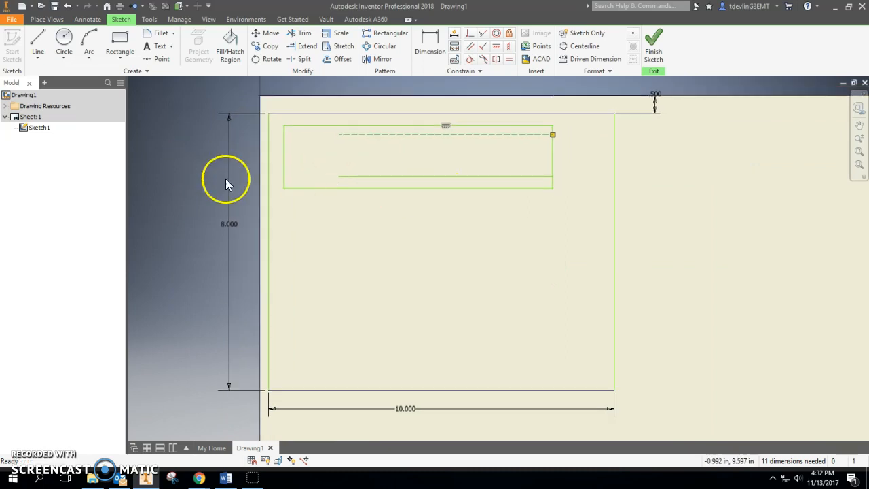
pyautogui.click(12, 19)
pyautogui.click(640, 59)
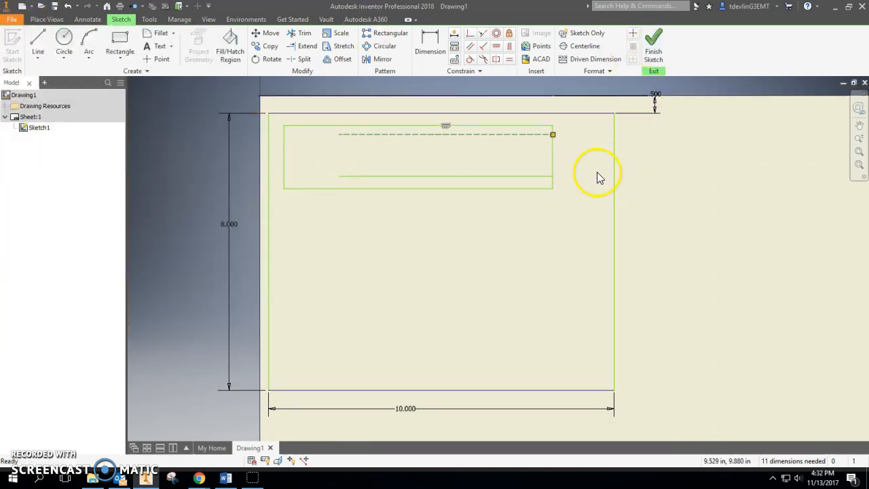
pyautogui.click(652, 58)
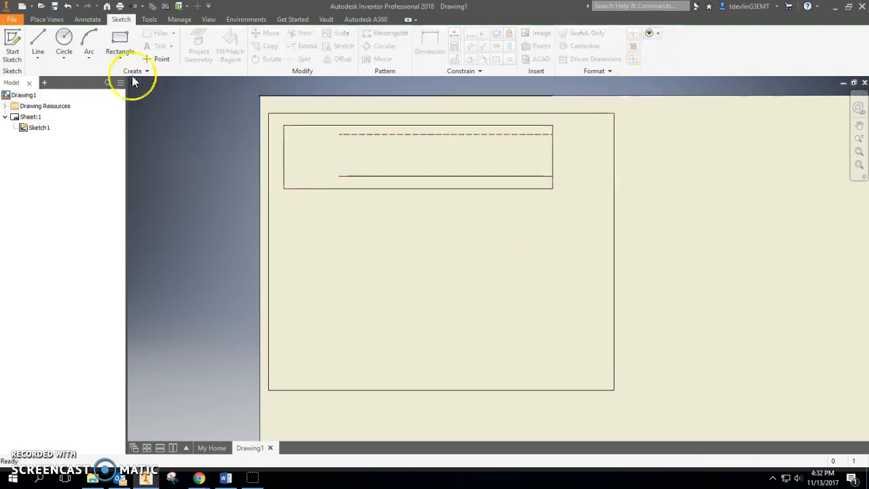
pyautogui.click(12, 20)
pyautogui.moveTo(27, 161)
pyautogui.click(129, 117)
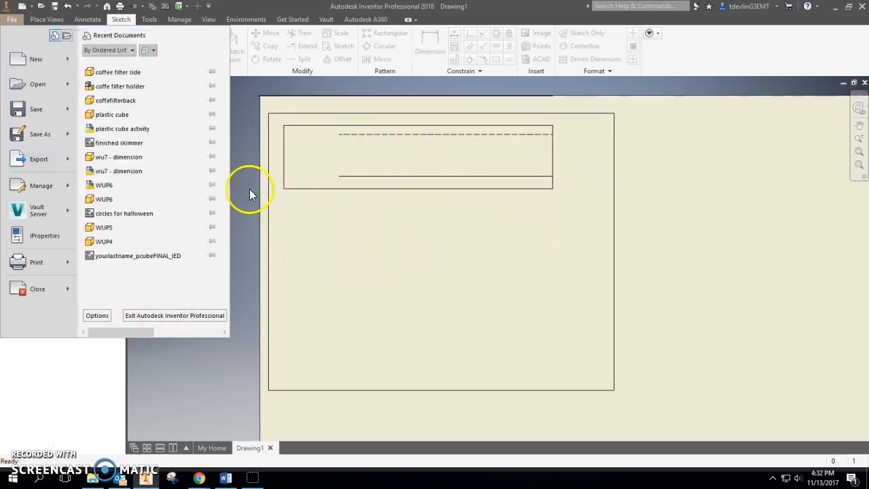
pyautogui.click(249, 189)
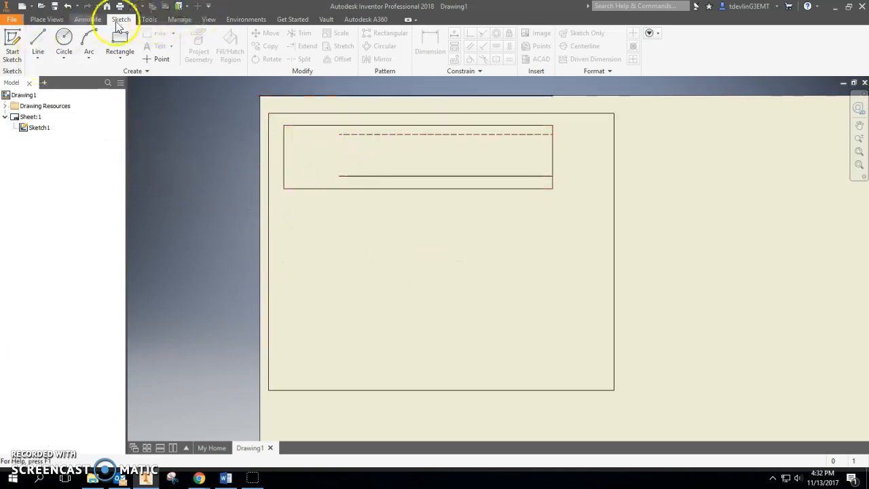
# Add a drawing dimension for the smaller rectangle's overall width, placed below it, and keep the default dimension text.
pyautogui.click(87, 19)
pyautogui.click(18, 48)
pyautogui.click(283, 154)
pyautogui.click(552, 165)
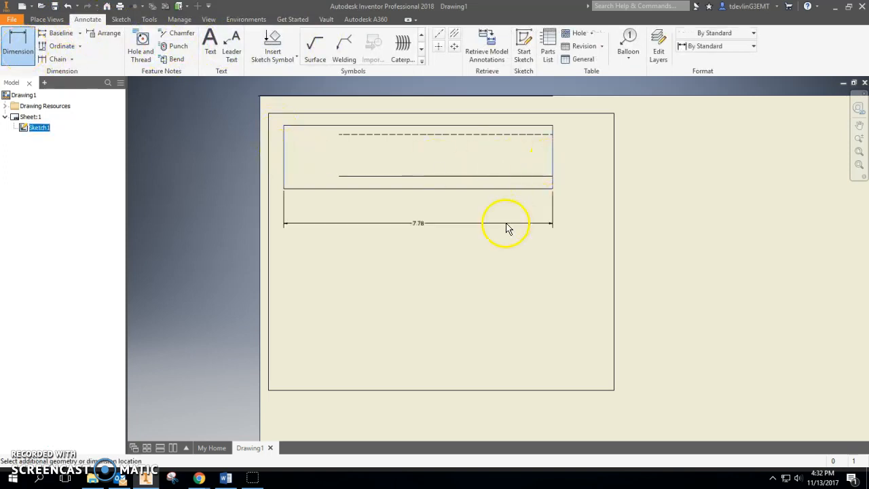
pyautogui.click(462, 216)
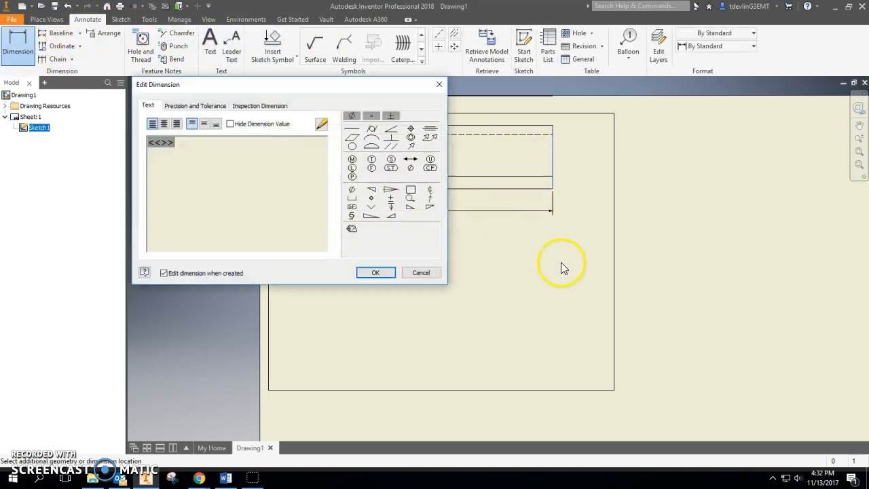
pyautogui.click(373, 273)
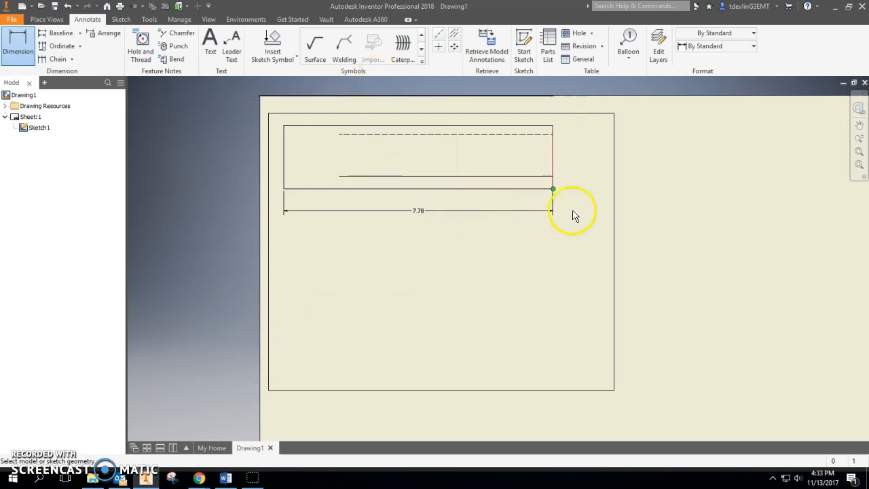
pyautogui.scroll(2, 438, 343)
pyautogui.moveTo(438, 343)
pyautogui.mouseDown(button='middle')
pyautogui.moveTo(341, 256)
pyautogui.moveTo(320, 284)
pyautogui.mouseUp(button='middle')
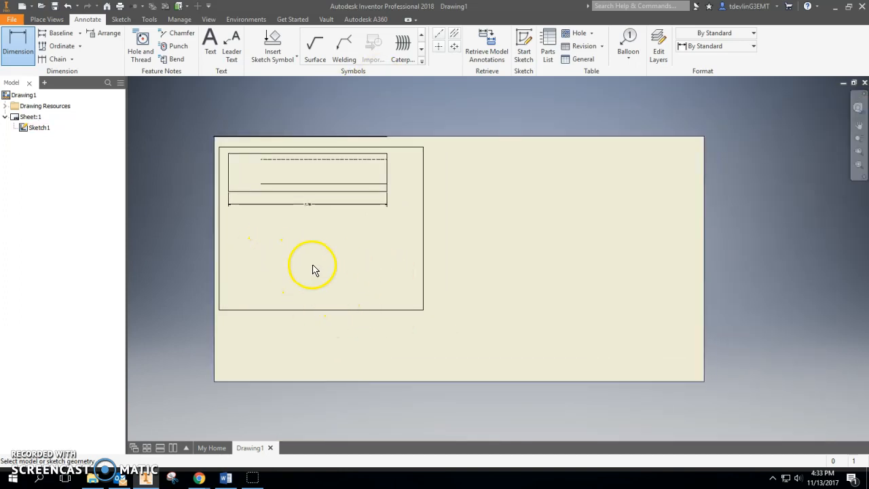
pyautogui.scroll(-3, 326, 224)
pyautogui.scroll(2, 327, 220)
pyautogui.moveTo(328, 219); pyautogui.dragTo(332, 219, button='middle')
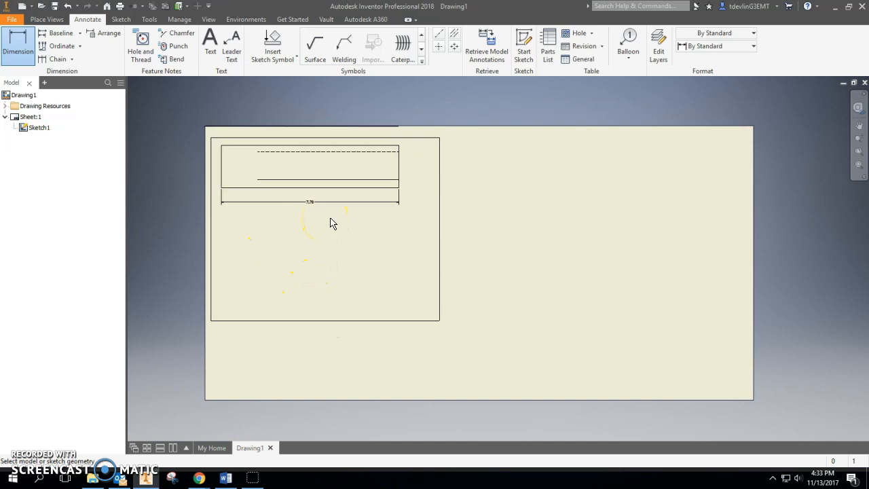